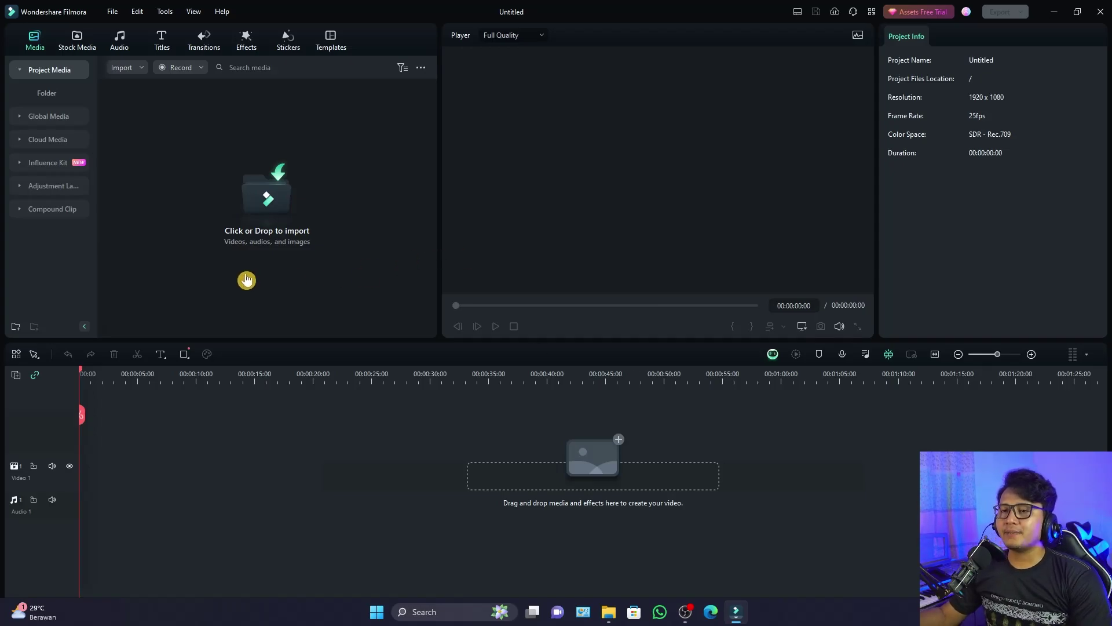
Import kisah hidupku.mp3 from the Contoh Videos folder and place it at the start of the Audio 1 track.
click(264, 192)
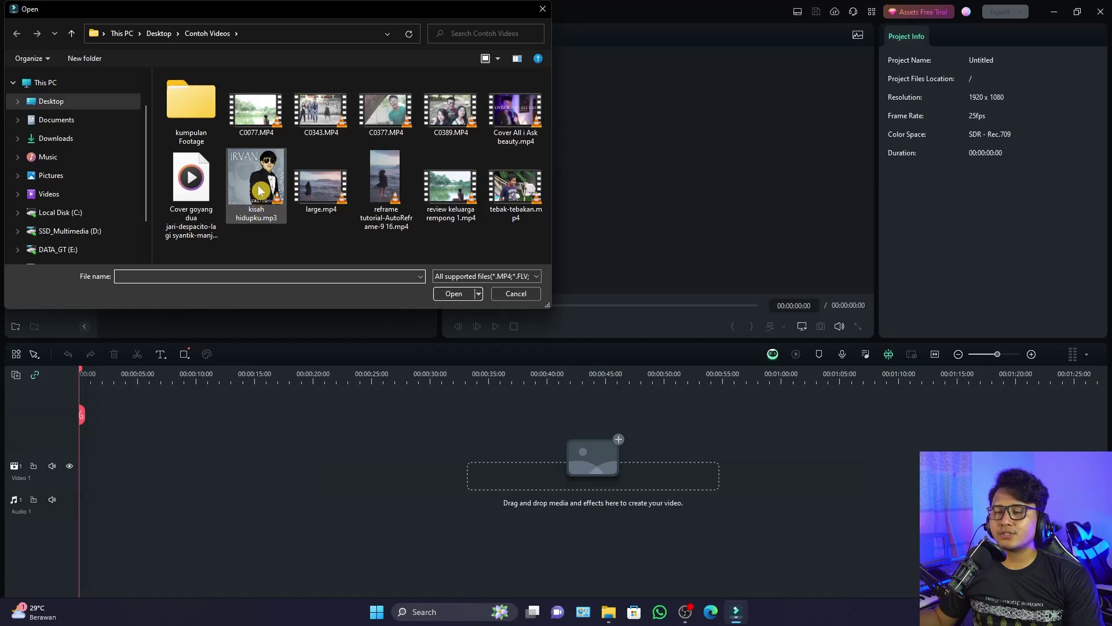
click(261, 191)
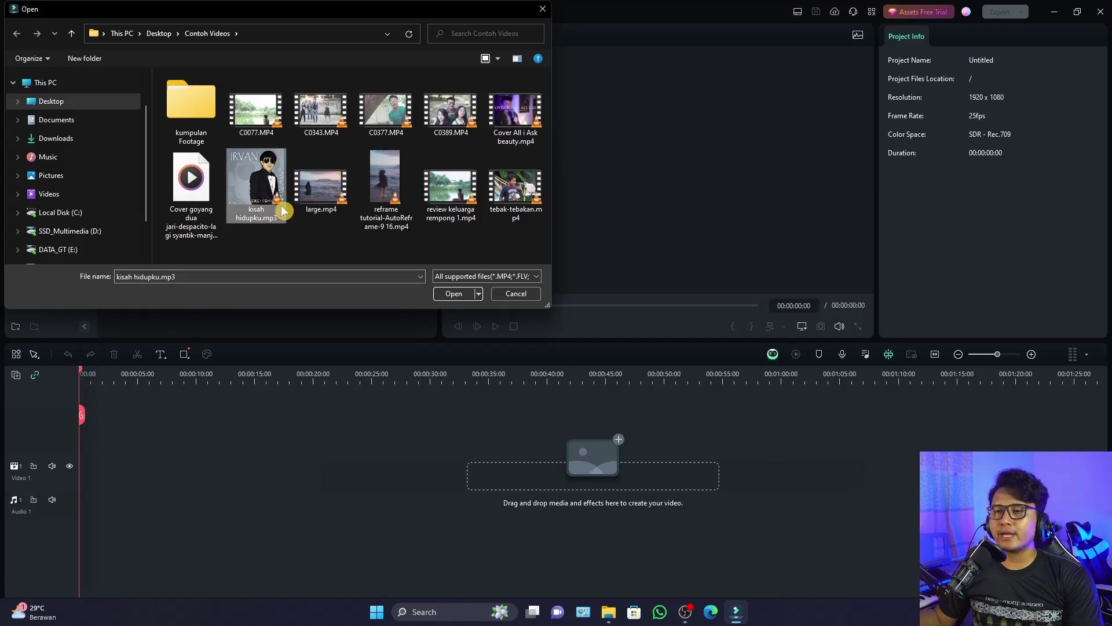
click(455, 294)
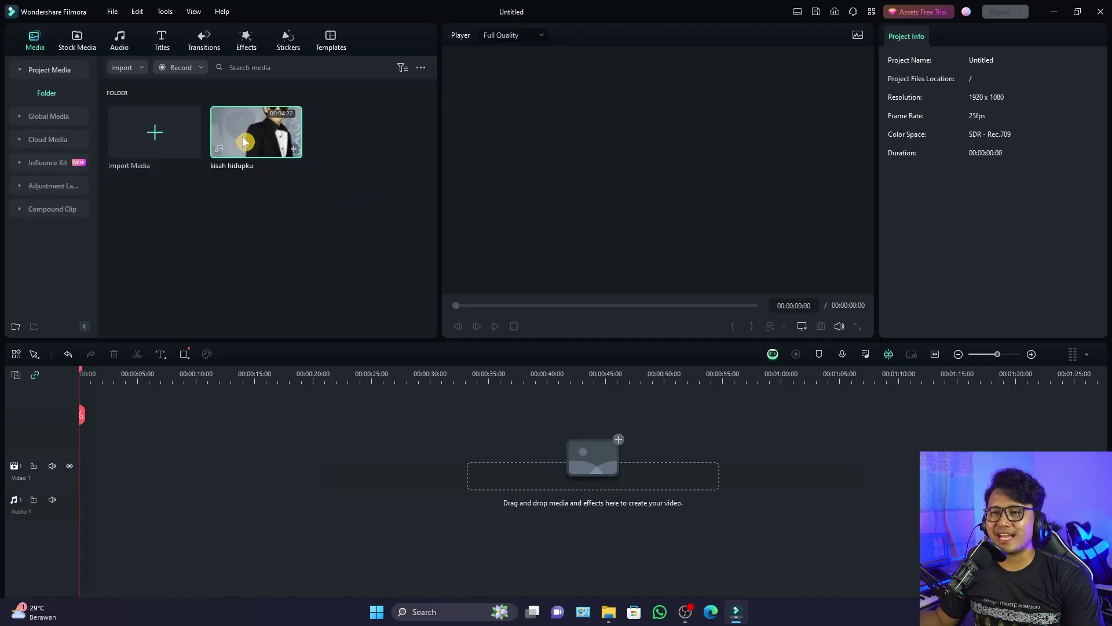
drag(257, 137, 78, 497)
Trim off the song clip's first 20 seconds, then trim the end of the remaining clip at 00:00:24:15.
click(101, 377)
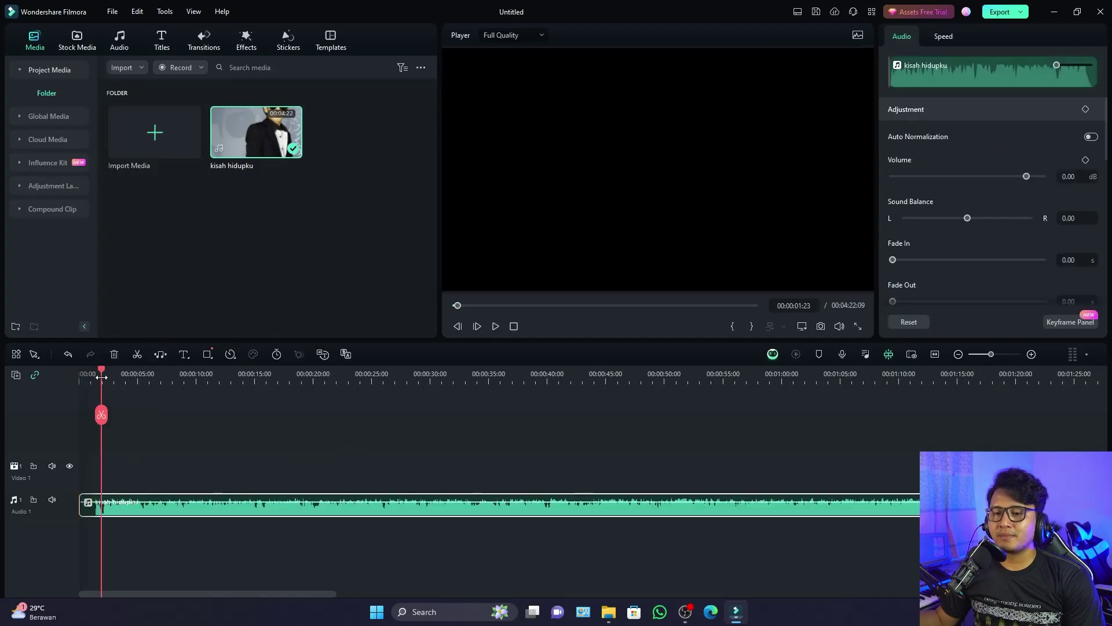
click(224, 377)
key(space)
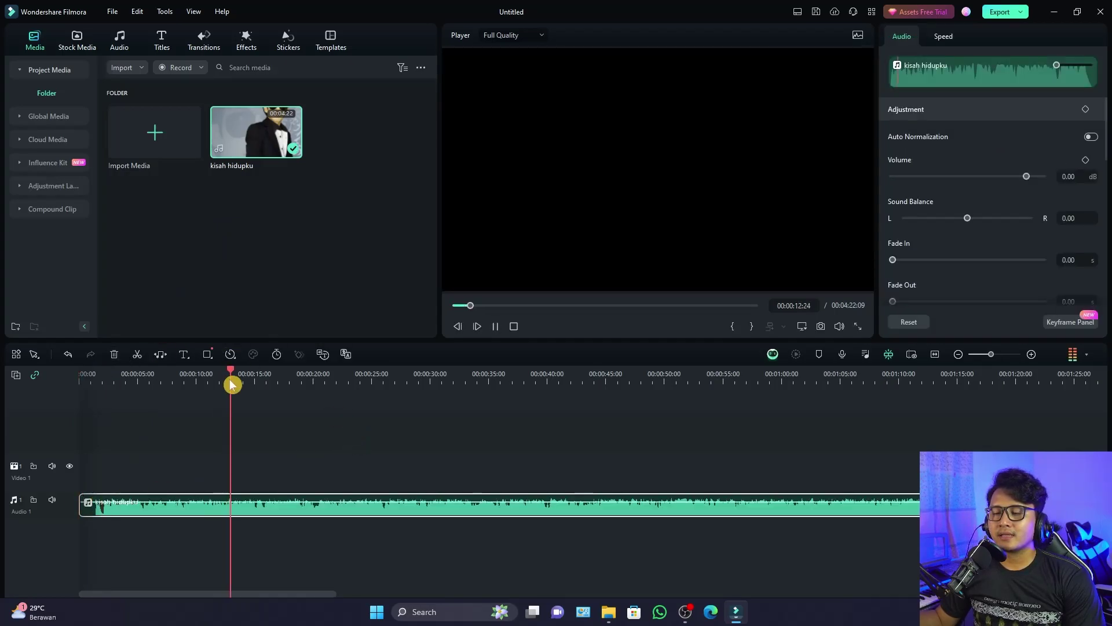
click(318, 378)
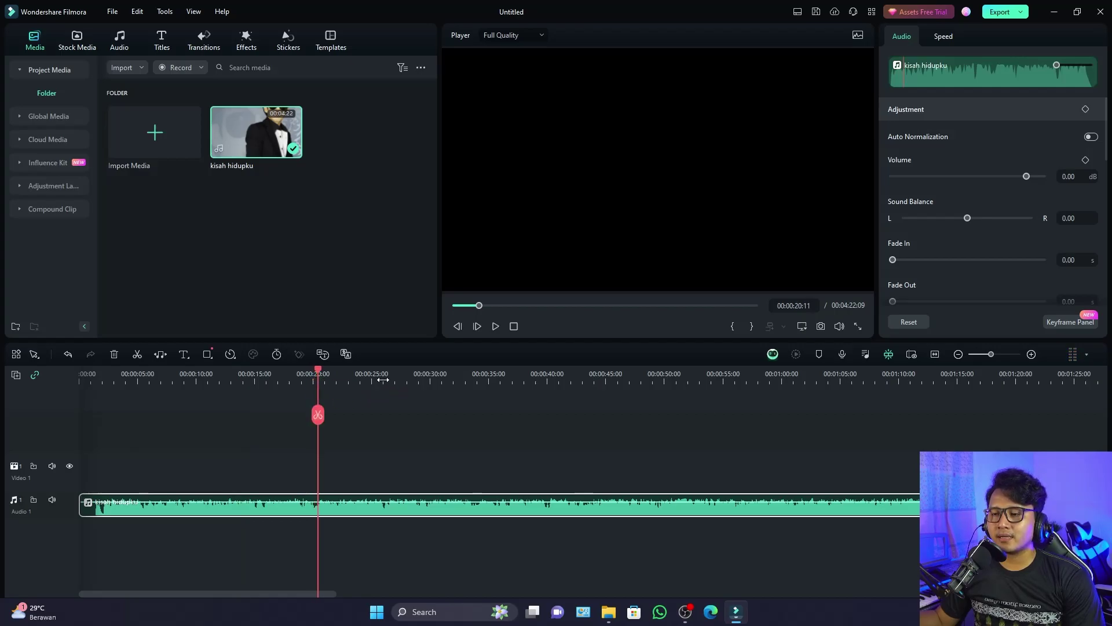
key(space)
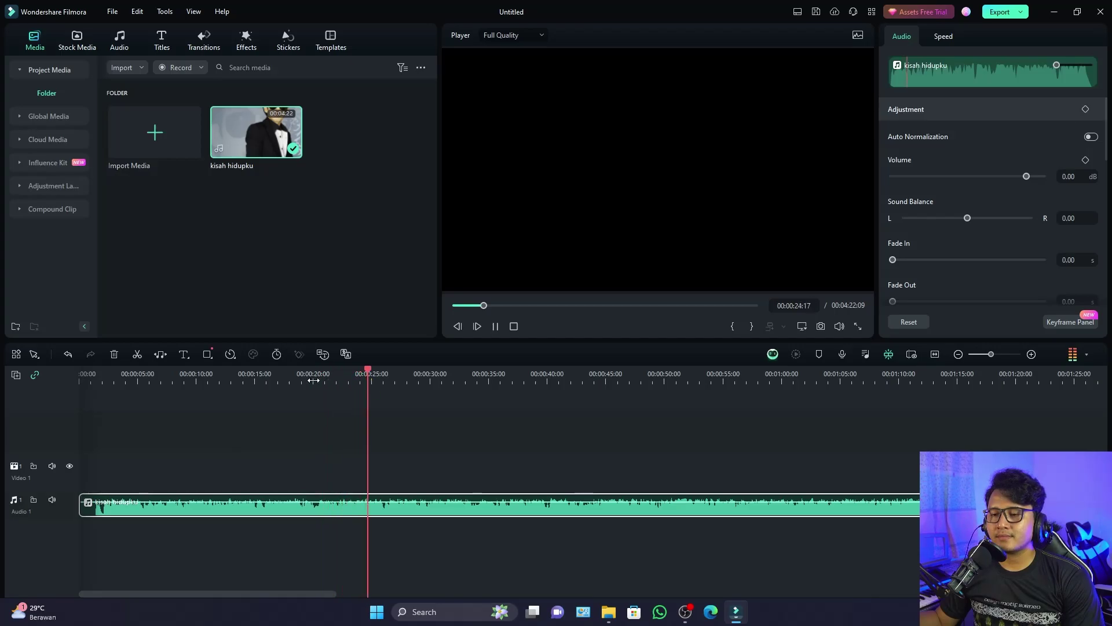
key(space)
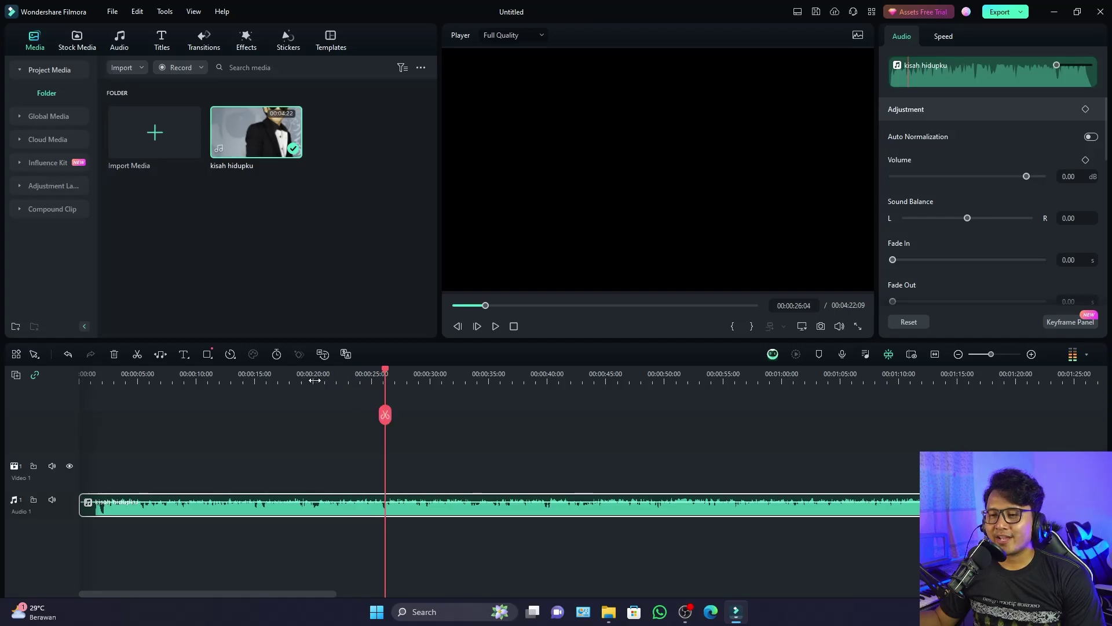
click(315, 380)
key(alt+[)
click(296, 410)
key(space)
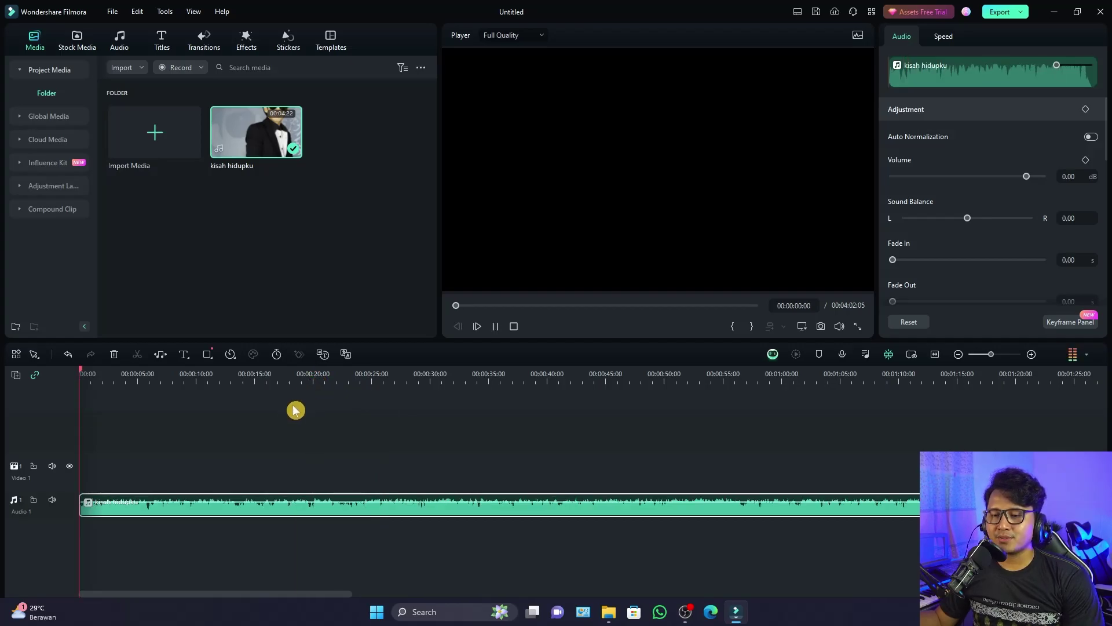
click(366, 380)
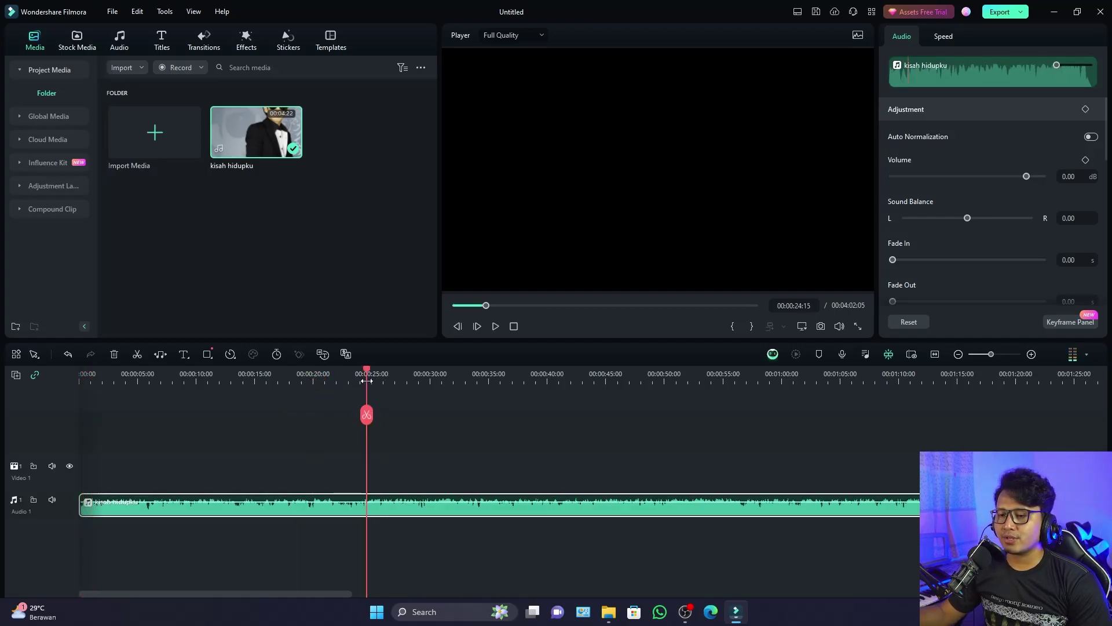
key(alt+])
Preview the trimmed song clip and separate its vocals from the background music with AI Vocal Remover.
click(250, 380)
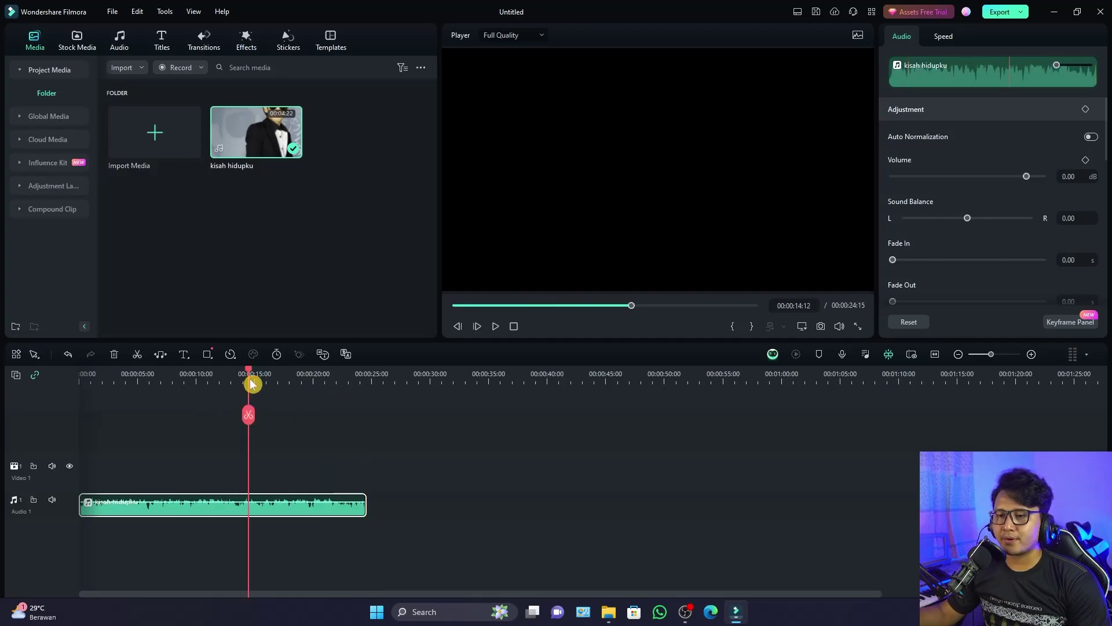
drag(251, 383, 133, 372)
key(space)
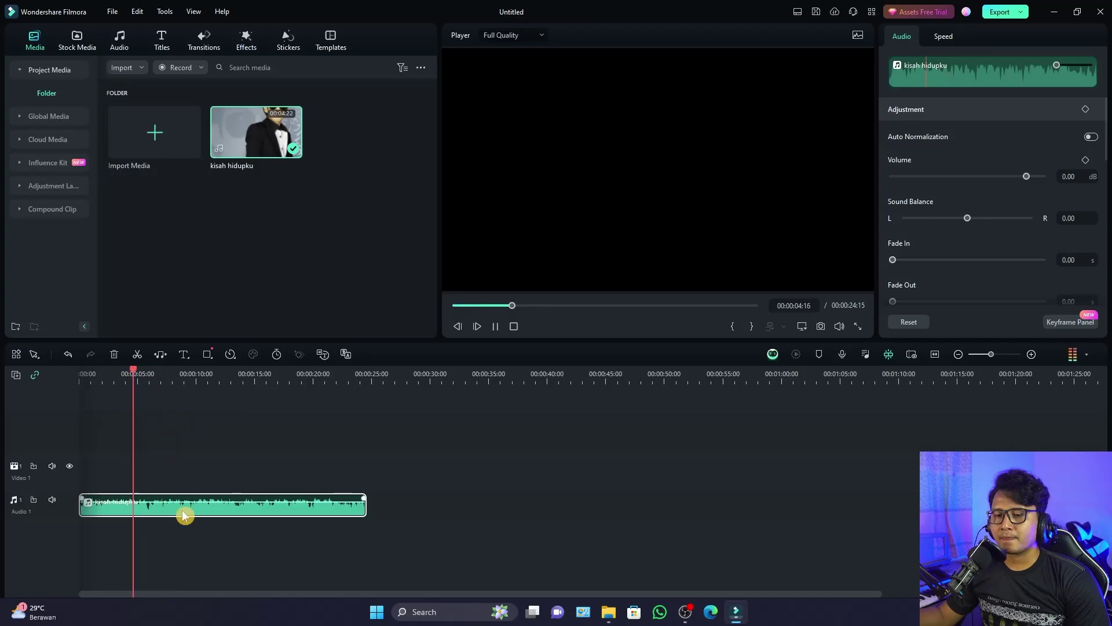
key(space)
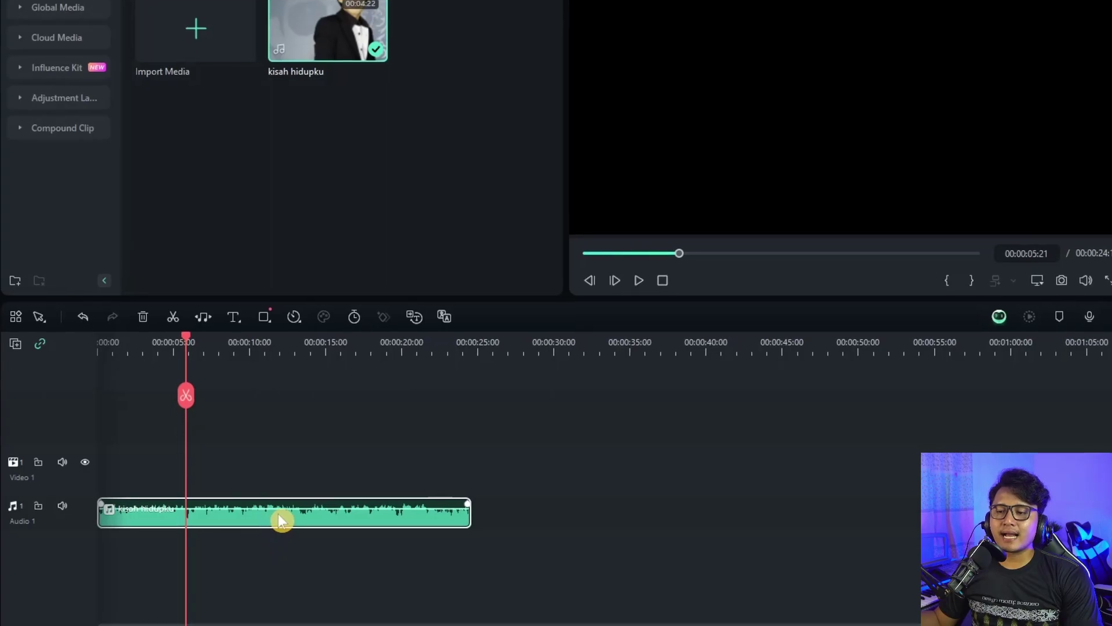
right_click(294, 514)
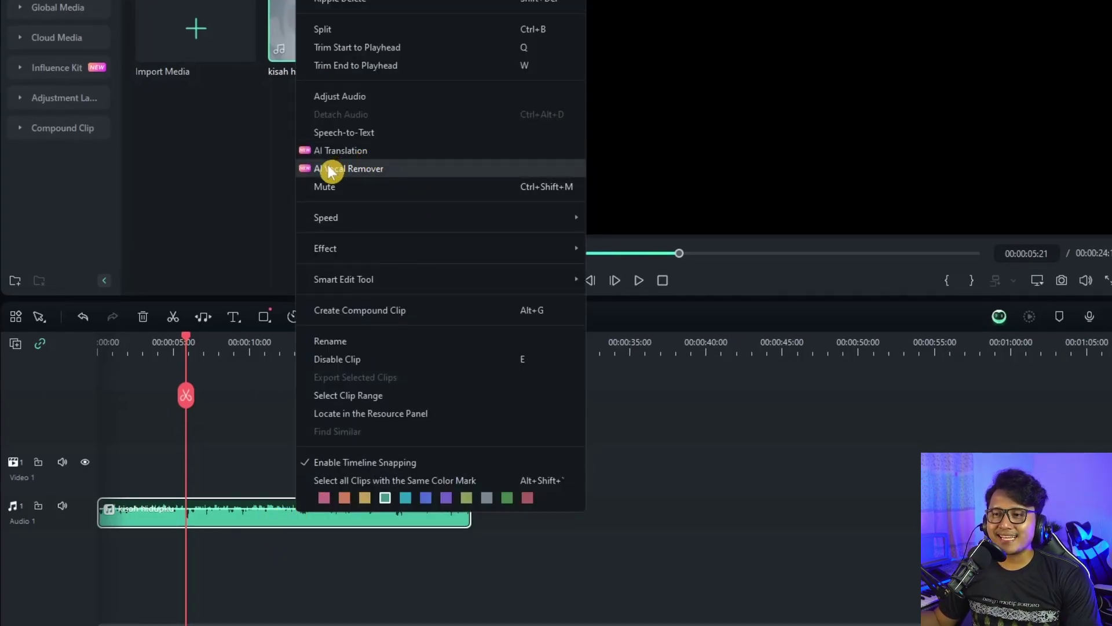
click(374, 170)
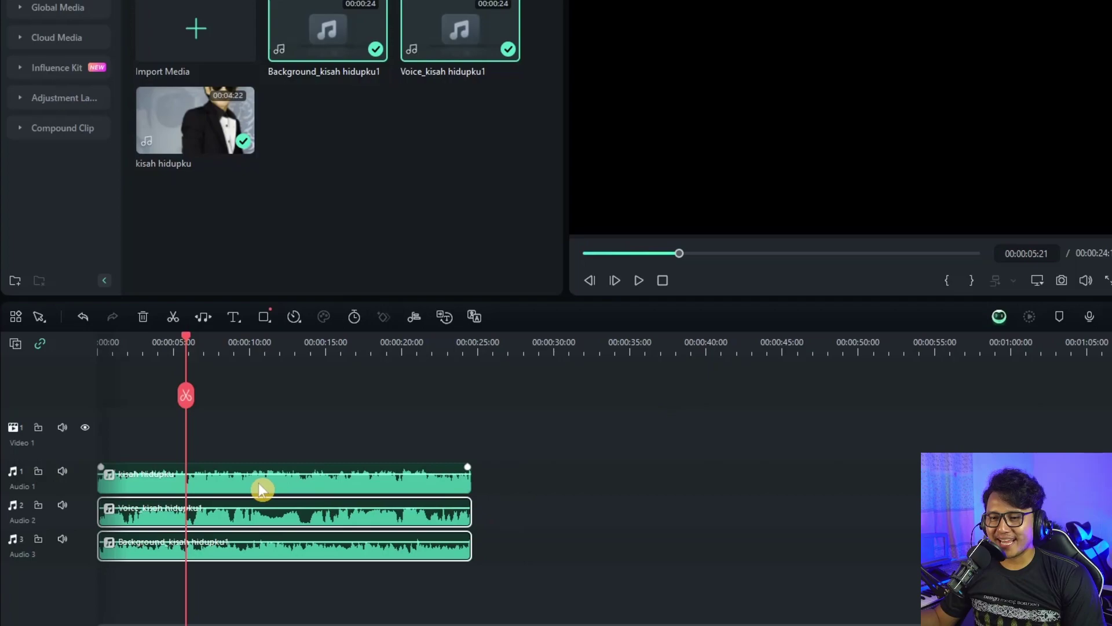
Compare the waveforms of the original, voice and background clips on the three audio tracks.
click(262, 482)
click(264, 515)
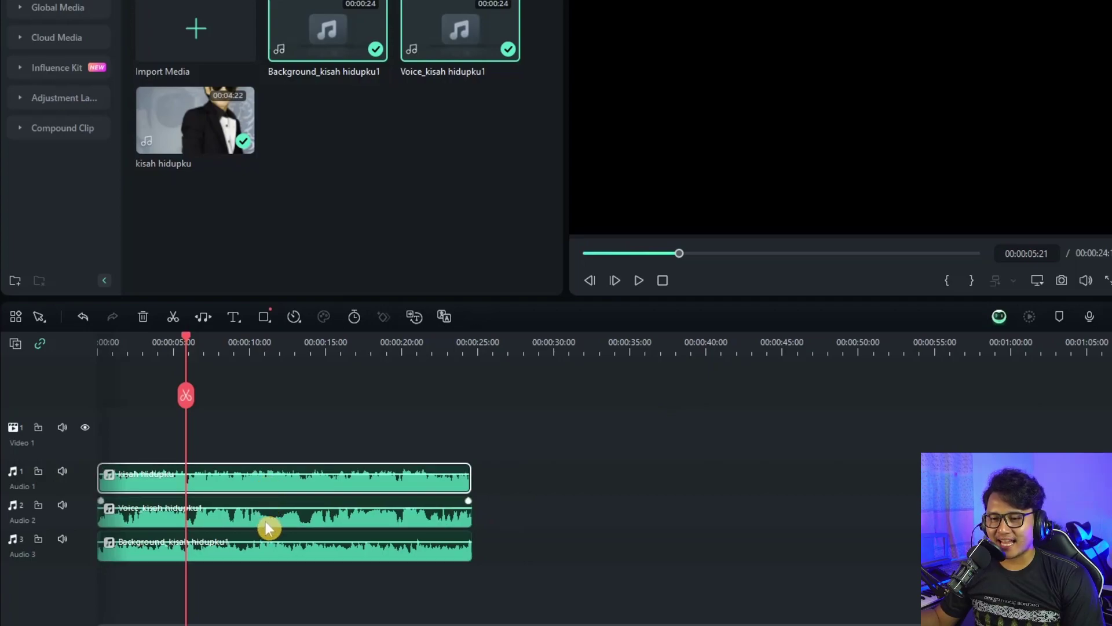
click(273, 556)
click(222, 485)
click(223, 517)
scroll(203, 515, up, 3)
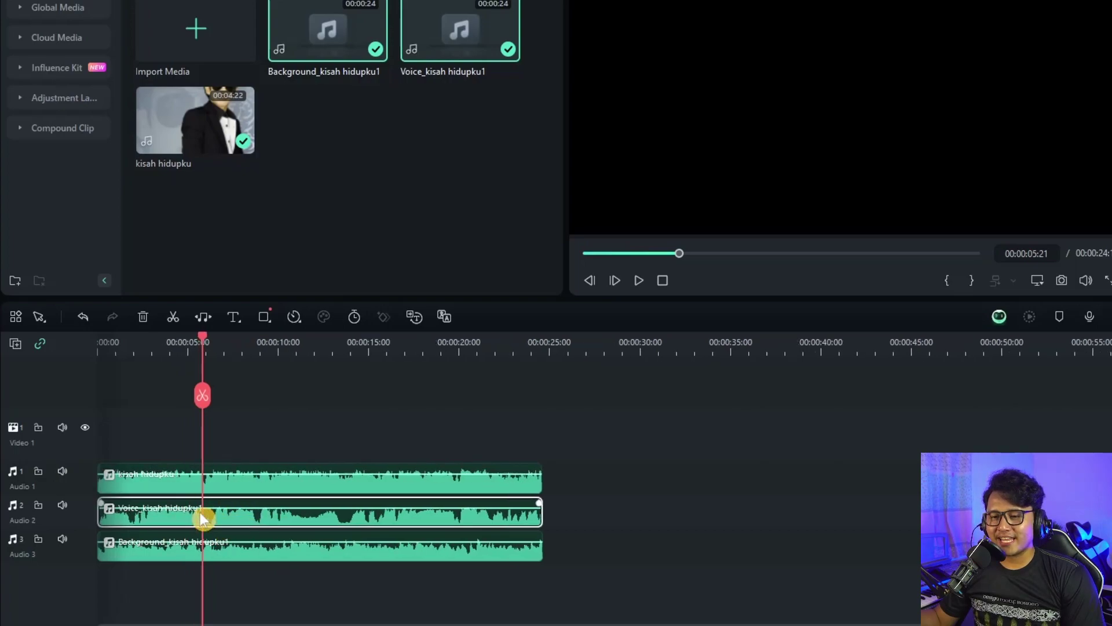
scroll(200, 512, up, 2)
click(136, 550)
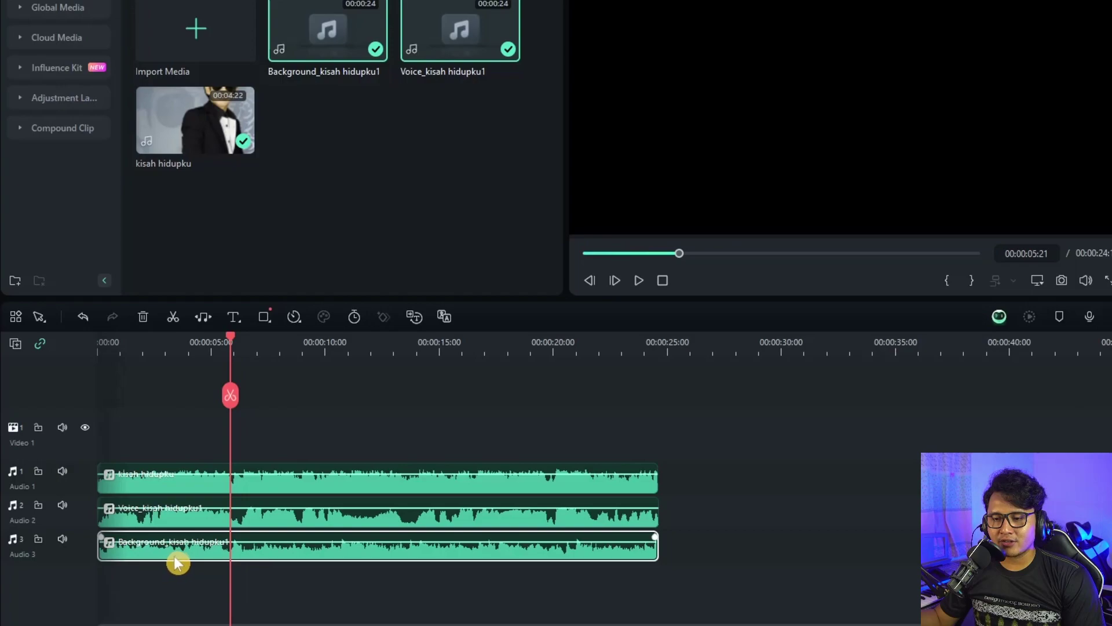
click(231, 560)
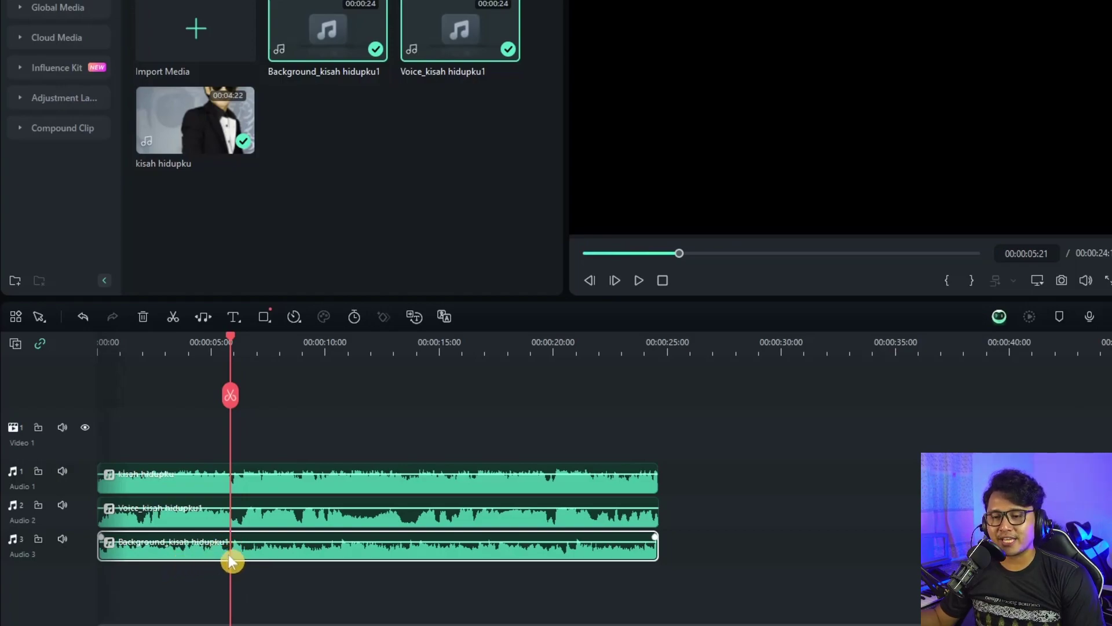
click(192, 521)
click(334, 450)
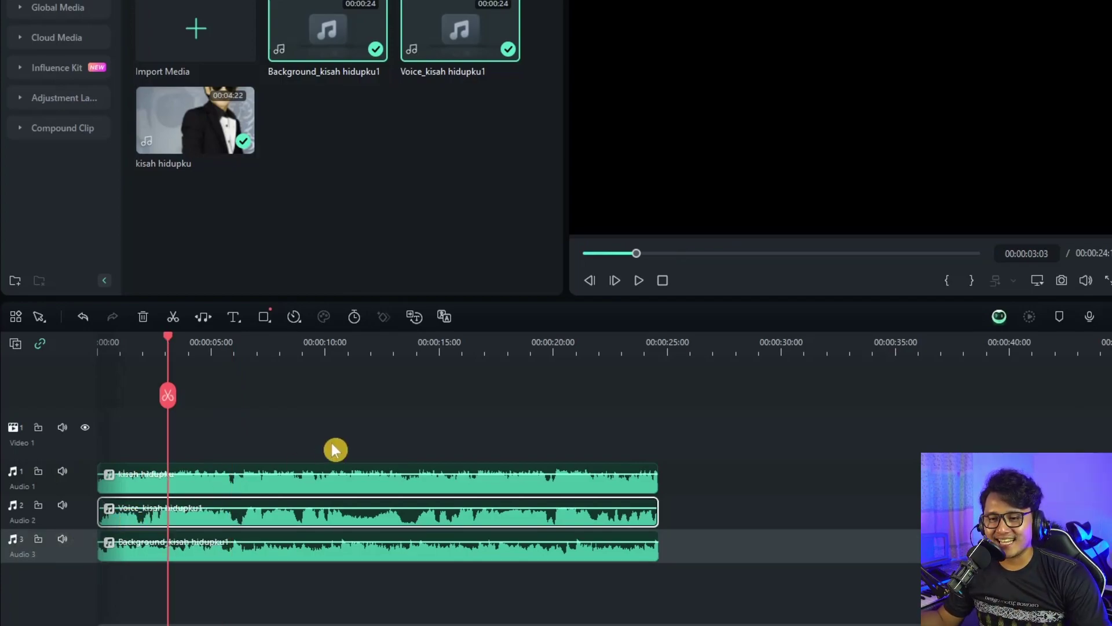
Mute Audio 1 and Audio 2, and play the separated background music on Audio 3 from near the start.
click(63, 472)
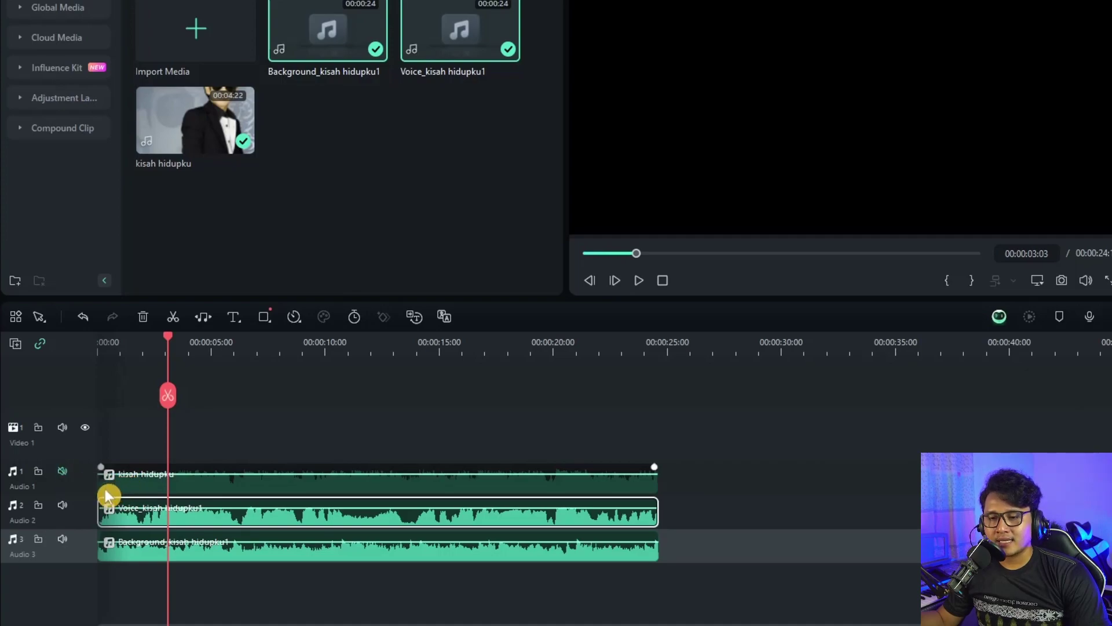
click(64, 506)
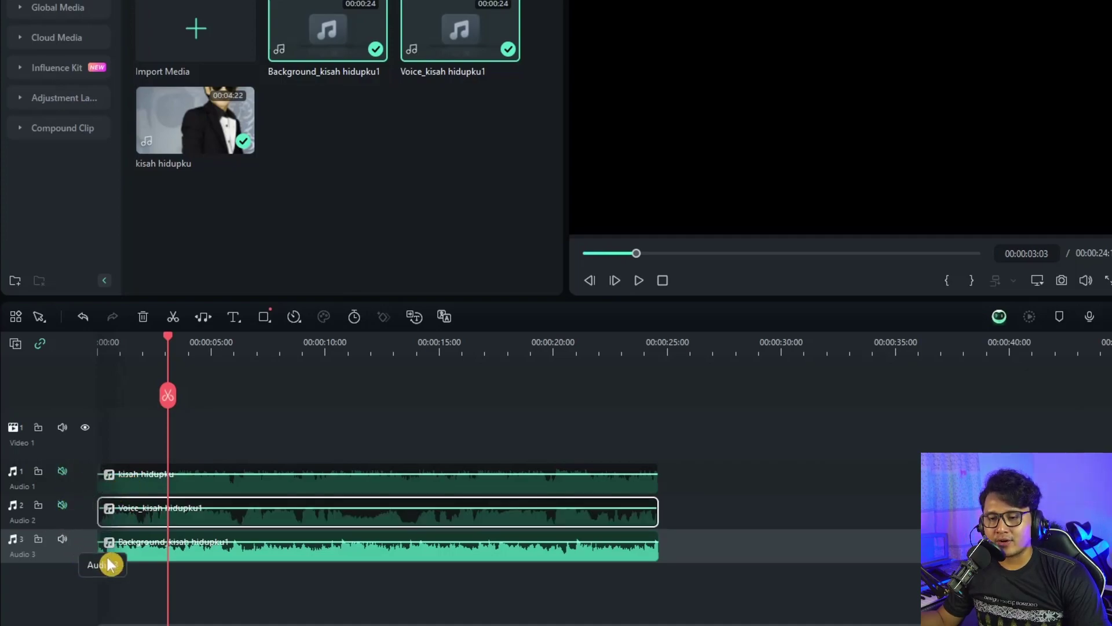
click(114, 342)
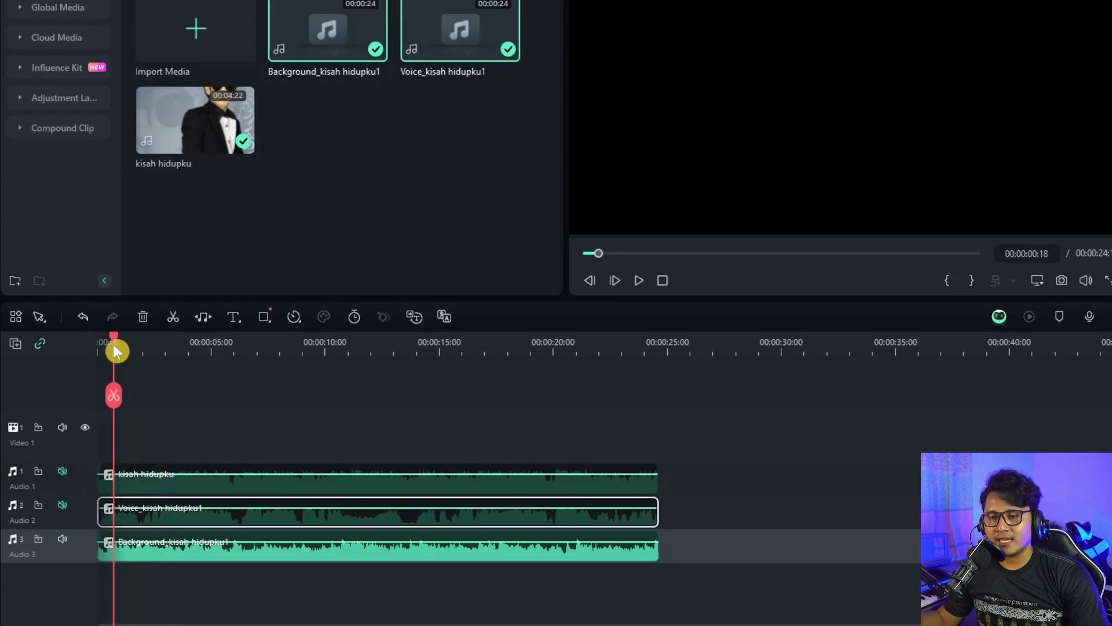
click(106, 342)
key(space)
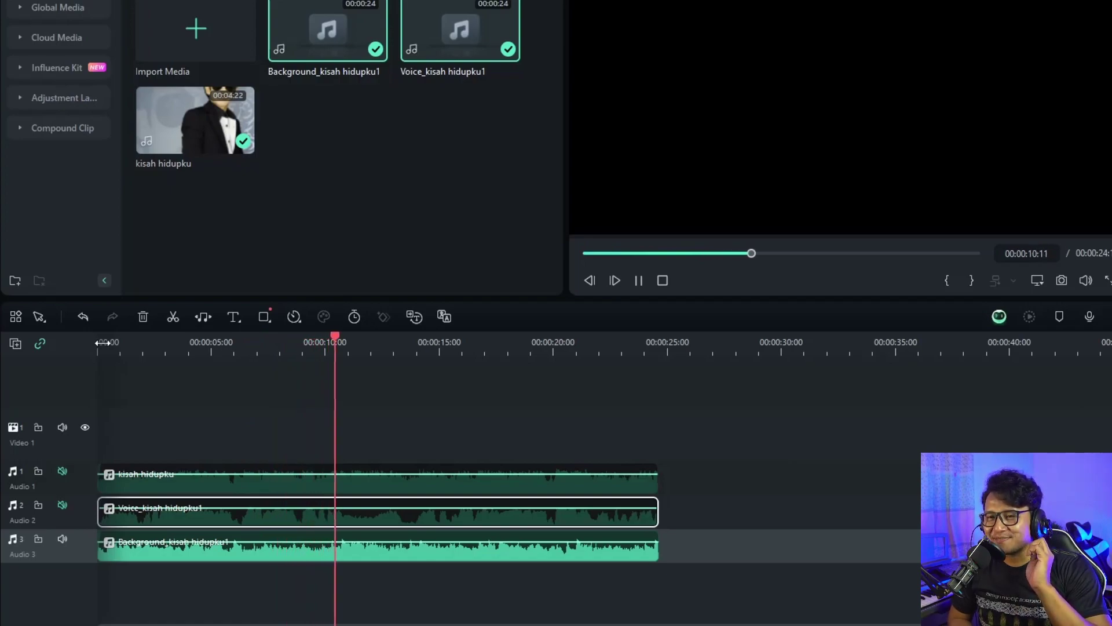
key(space)
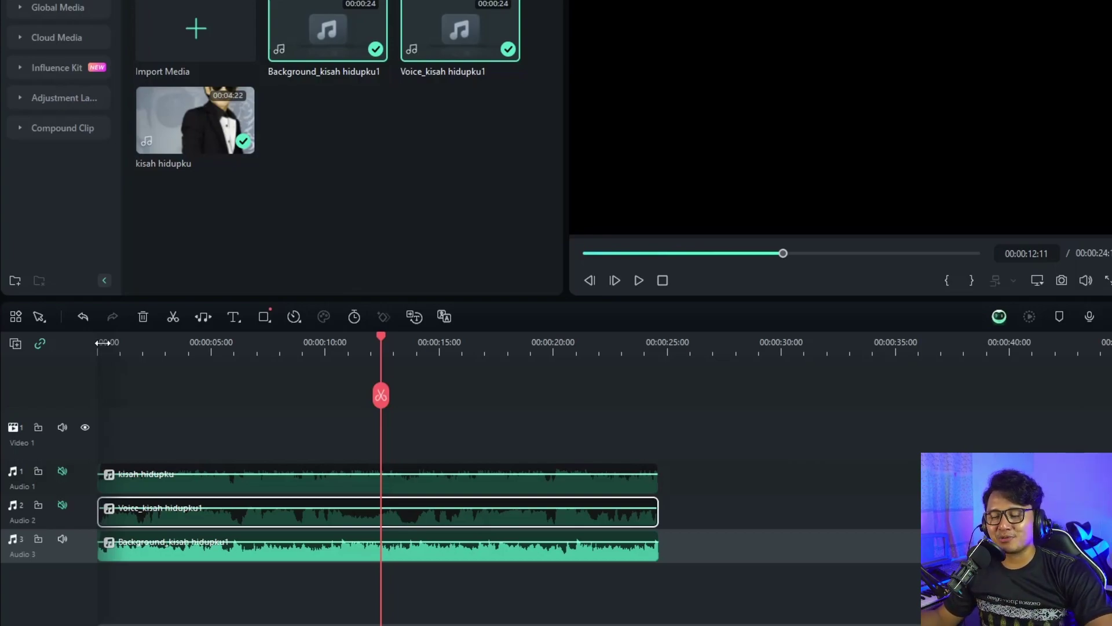
key(space)
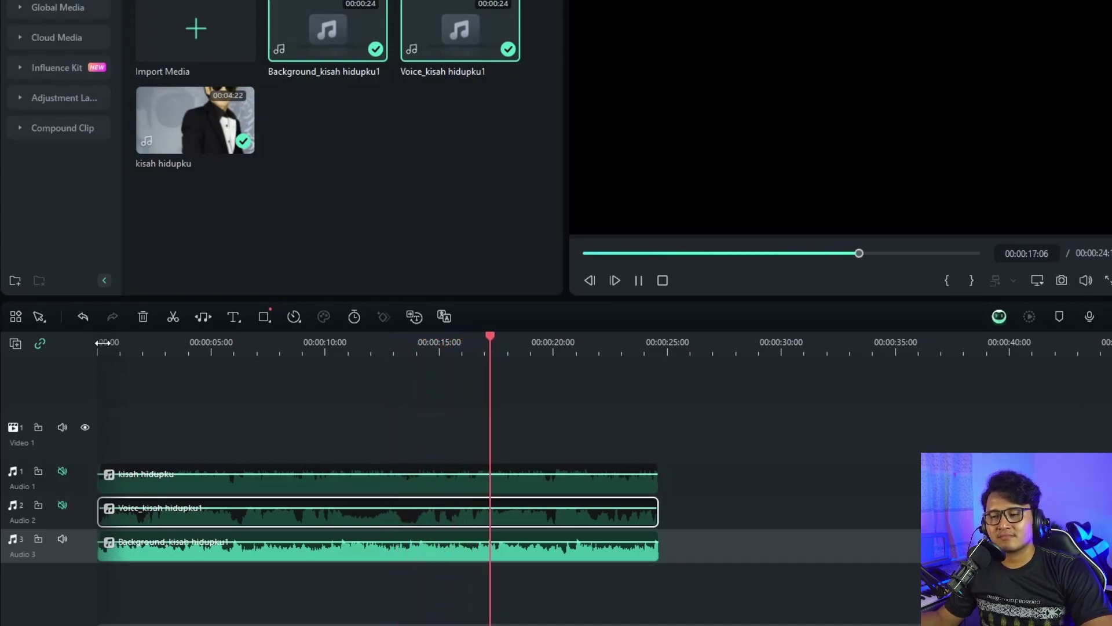
key(space)
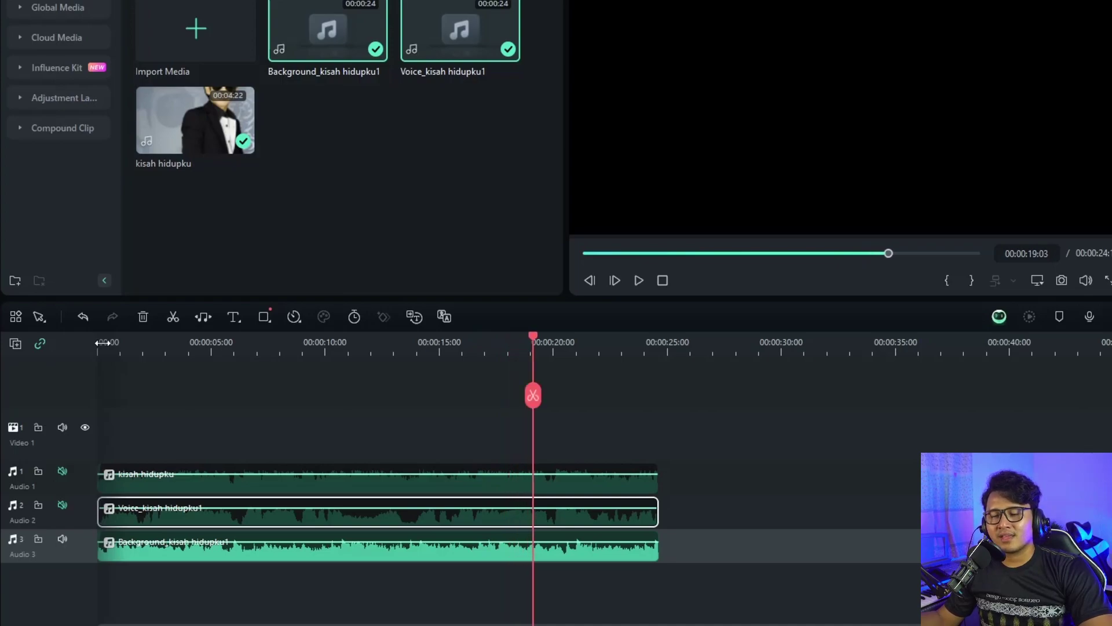
Unmute Audio 2 and mute Audio 3, then play the separated voice clip from near the start.
click(60, 506)
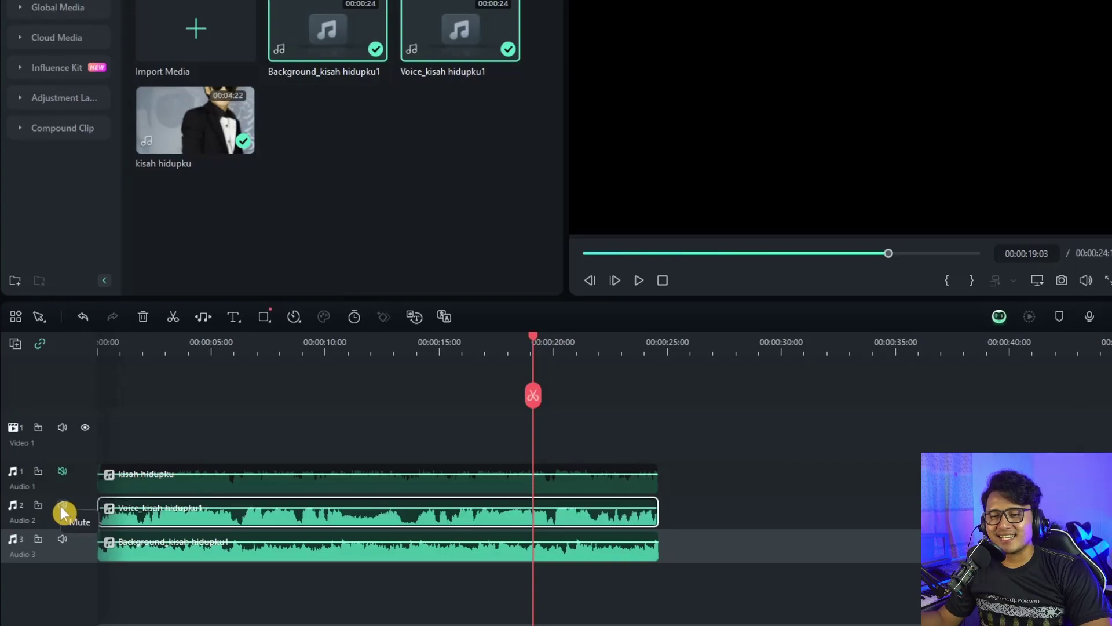
click(63, 540)
click(107, 347)
key(space)
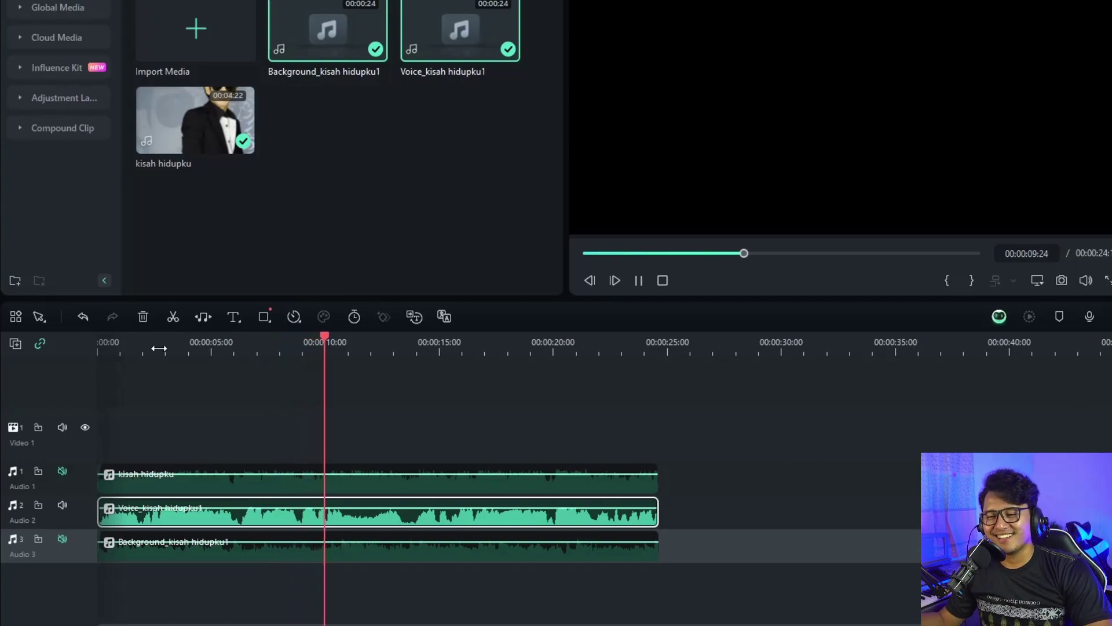
key(space)
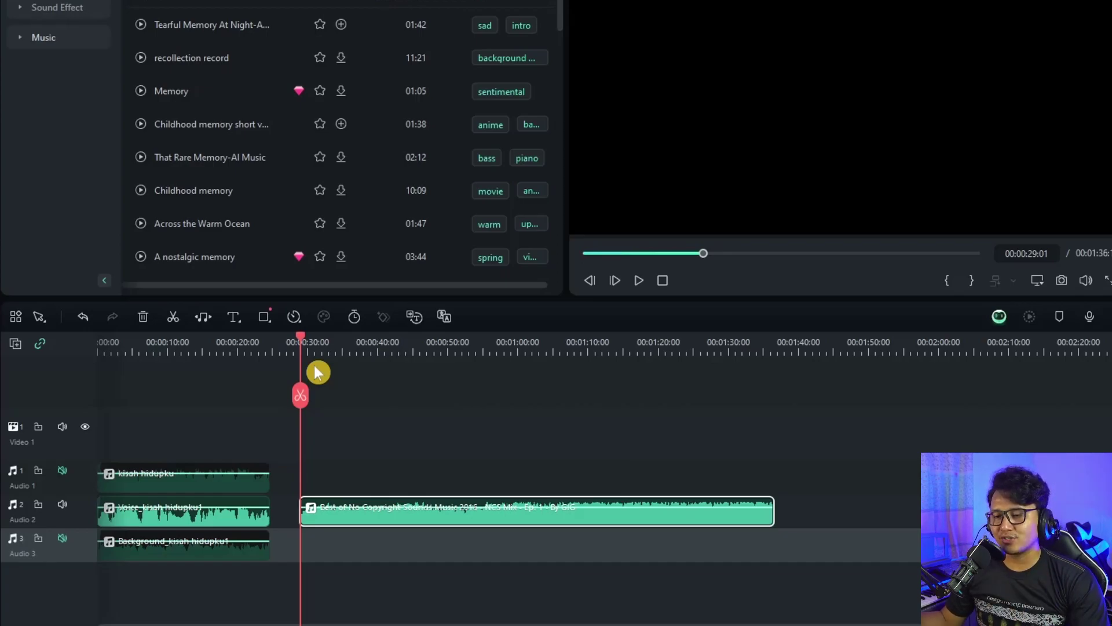
Preview the Best of No Copyright Sounds Music clip on Audio 2 and split it with AI Vocal Remover.
key(space)
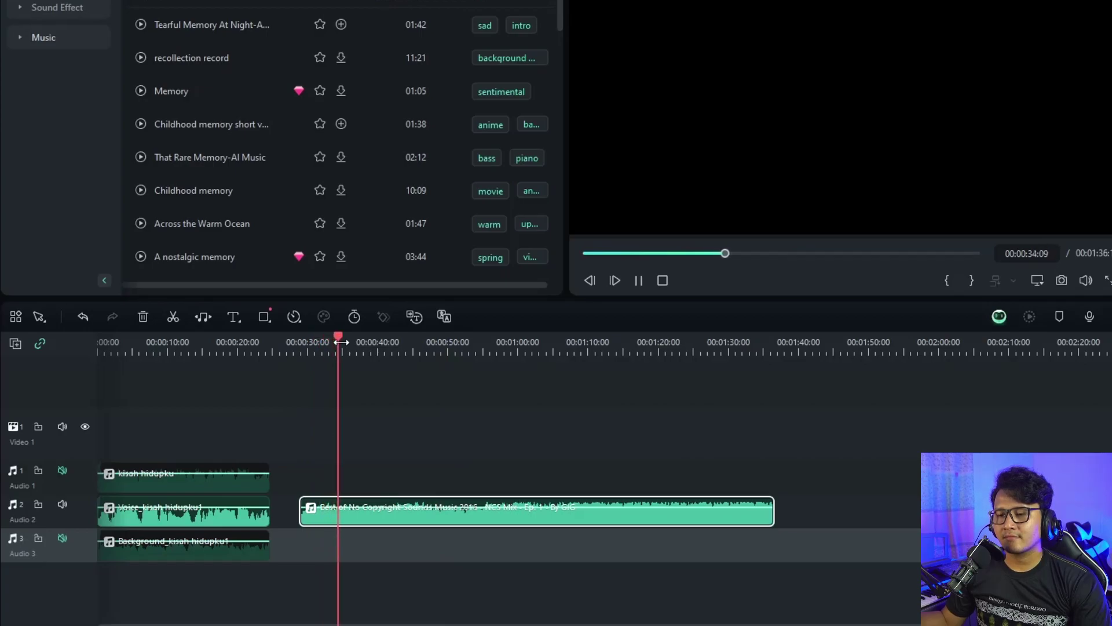
key(space)
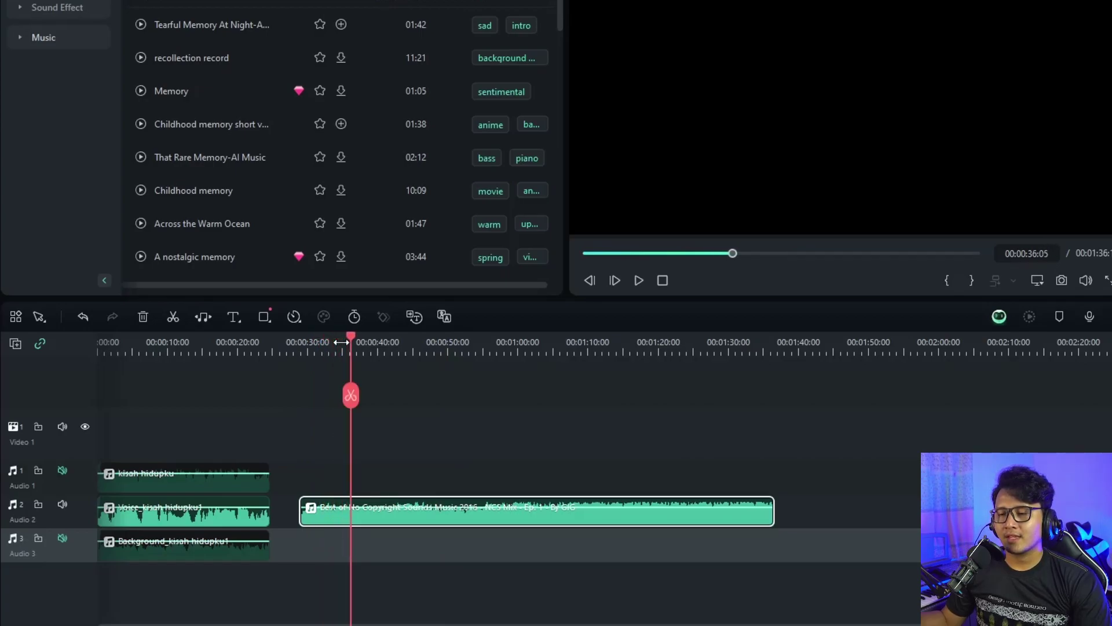
right_click(381, 515)
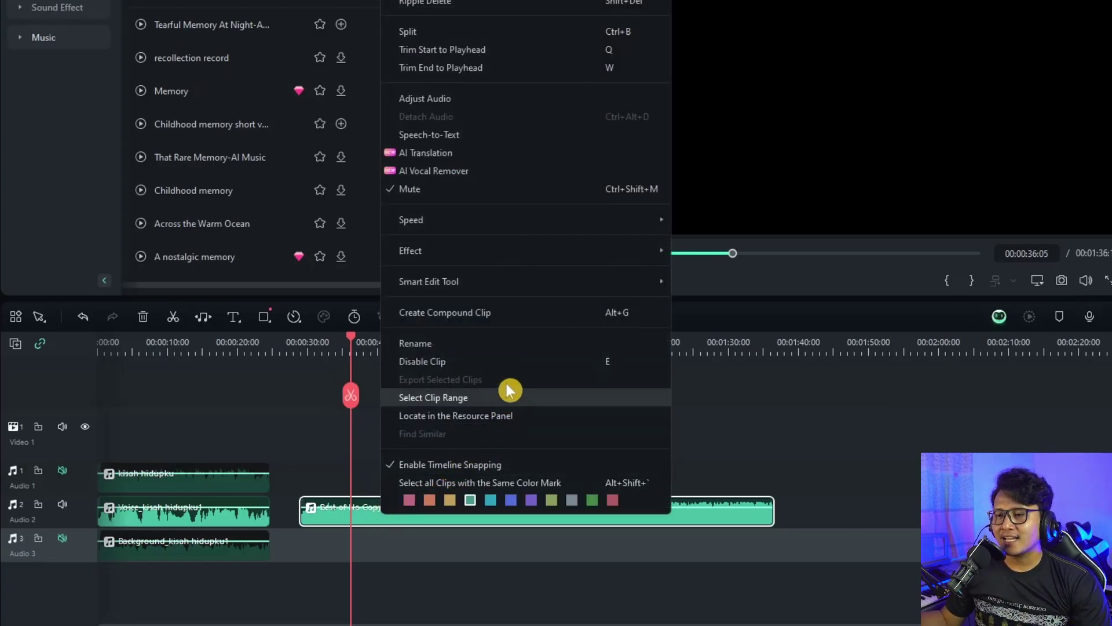
click(444, 173)
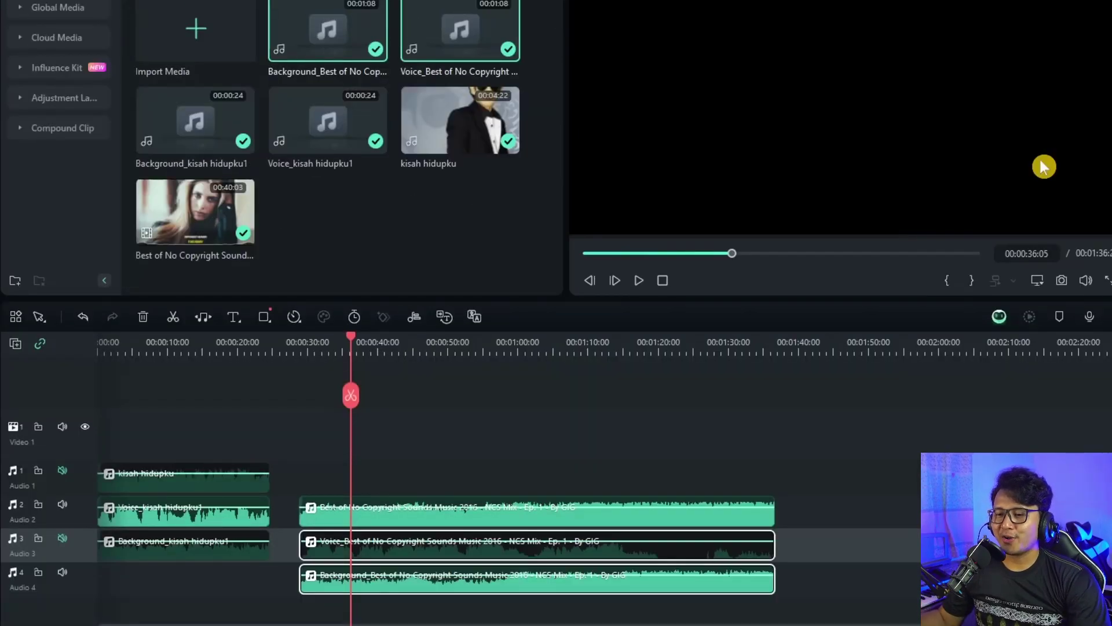
Mute Audio 2, keep Audio 3 muted, and play the second song's background music on Audio 4 from near its start.
click(63, 539)
click(62, 504)
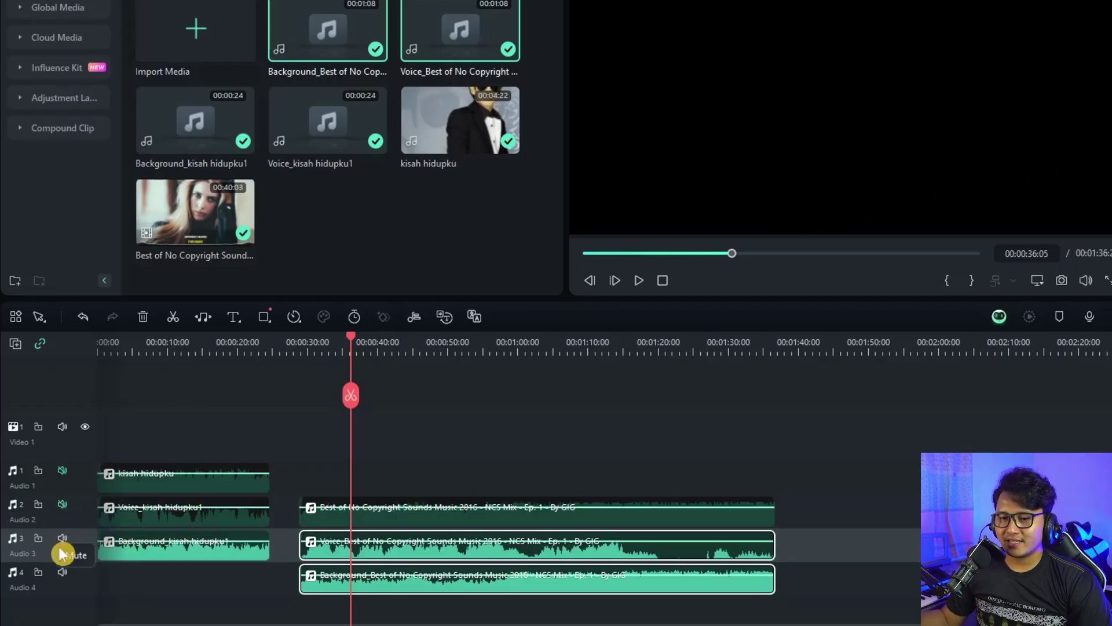
click(64, 540)
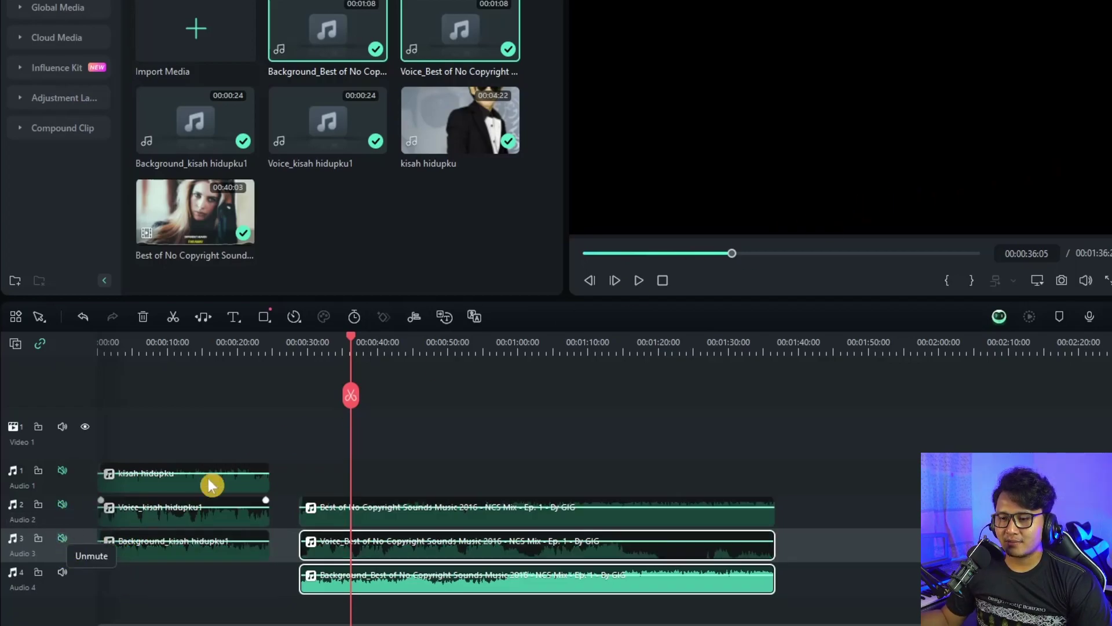
click(310, 348)
key(space)
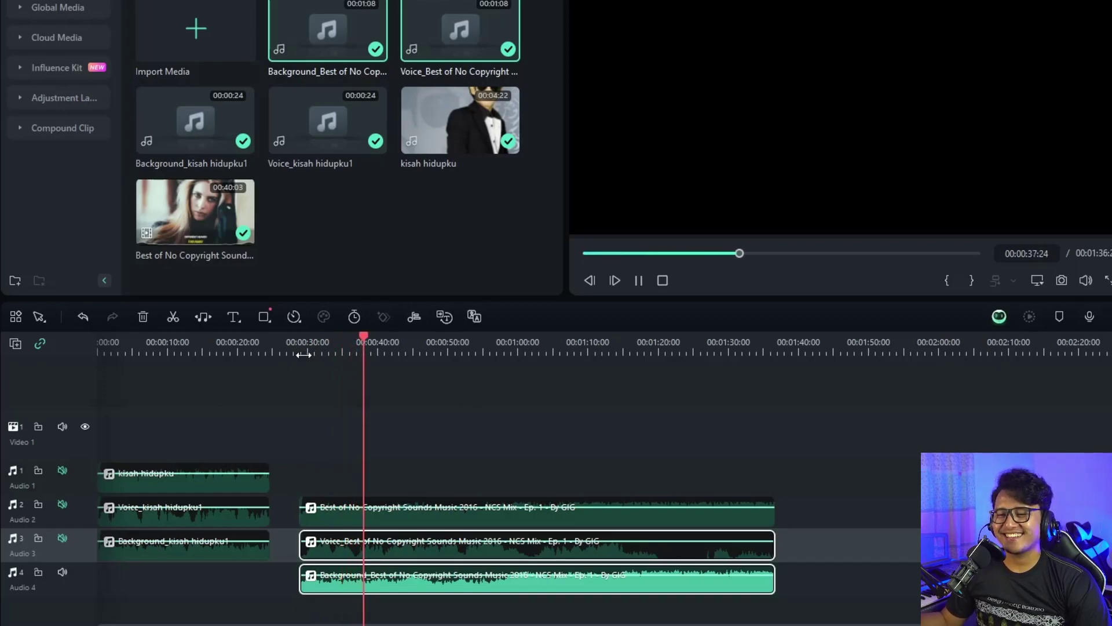
Unmute Audio 3 and mute Audio 4, then play the second song's separated voice from 00:00:30:02.
click(63, 537)
click(63, 572)
drag(316, 348, 308, 348)
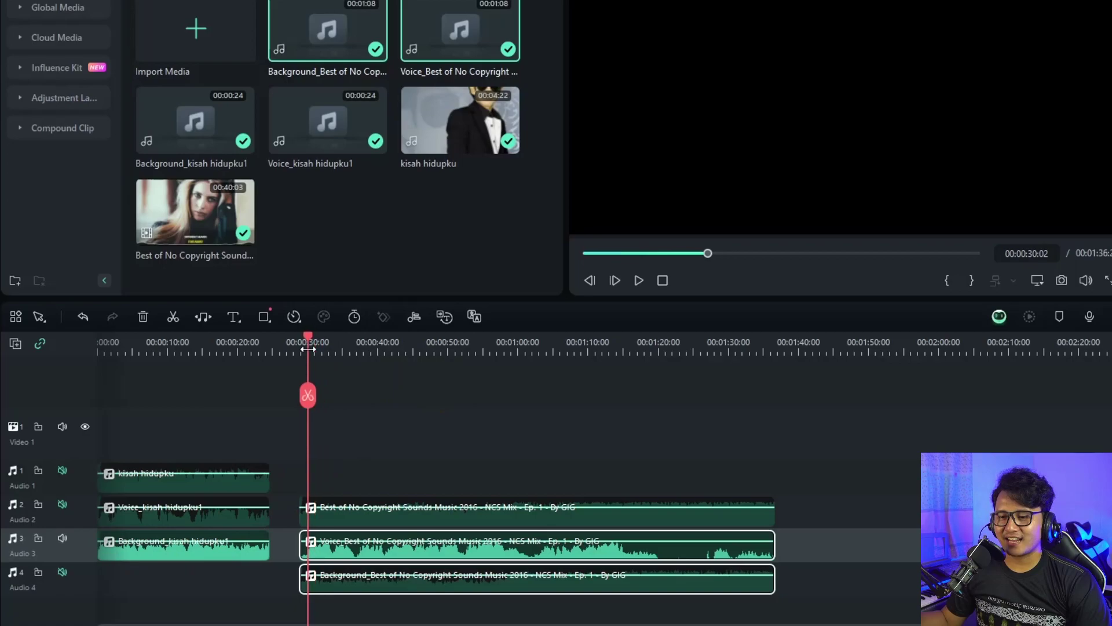
key(space)
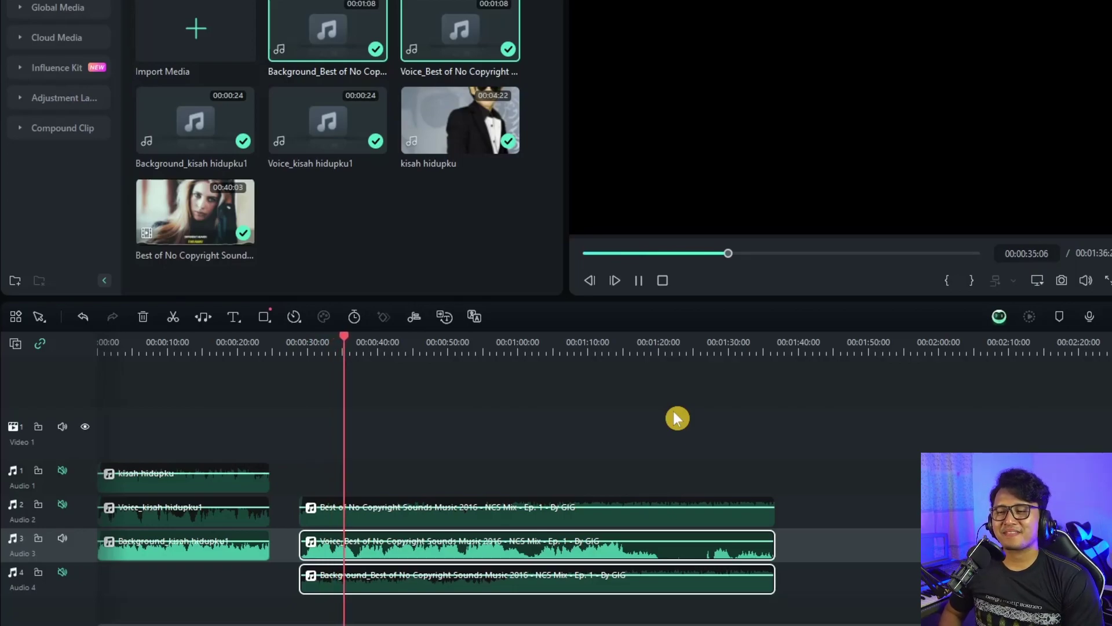
key(space)
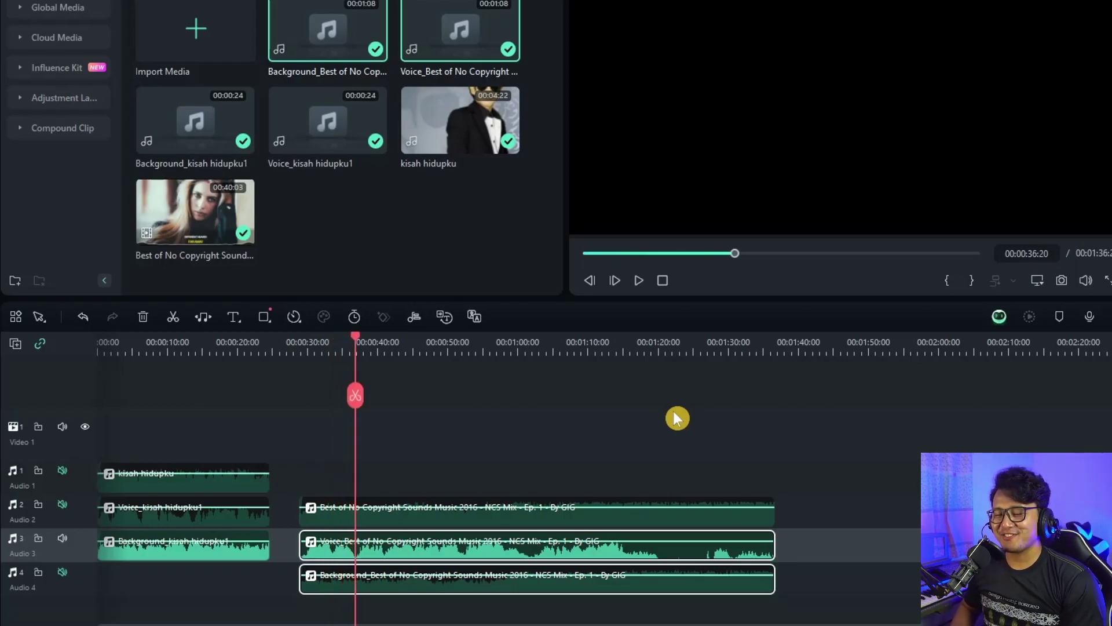